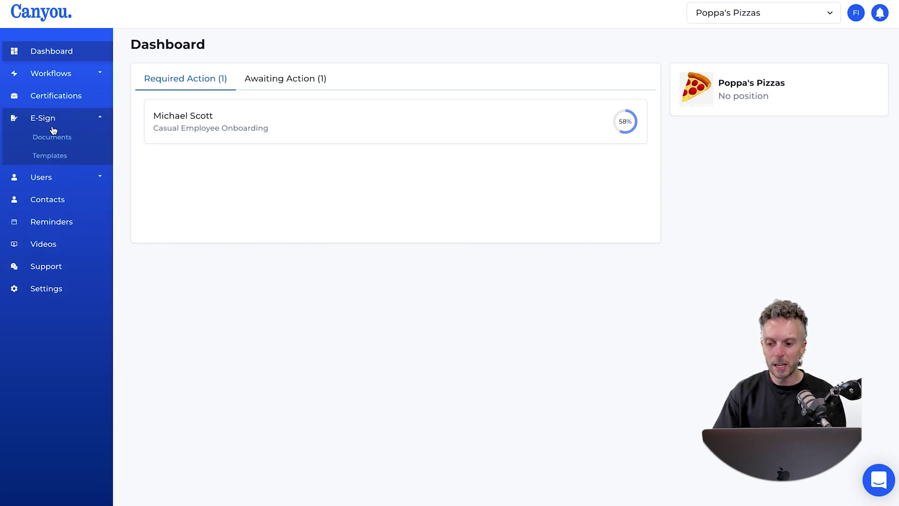
Start a new E-Sign document to send for signature and upload the General Consent & Authority PDF.
left_click(62, 142)
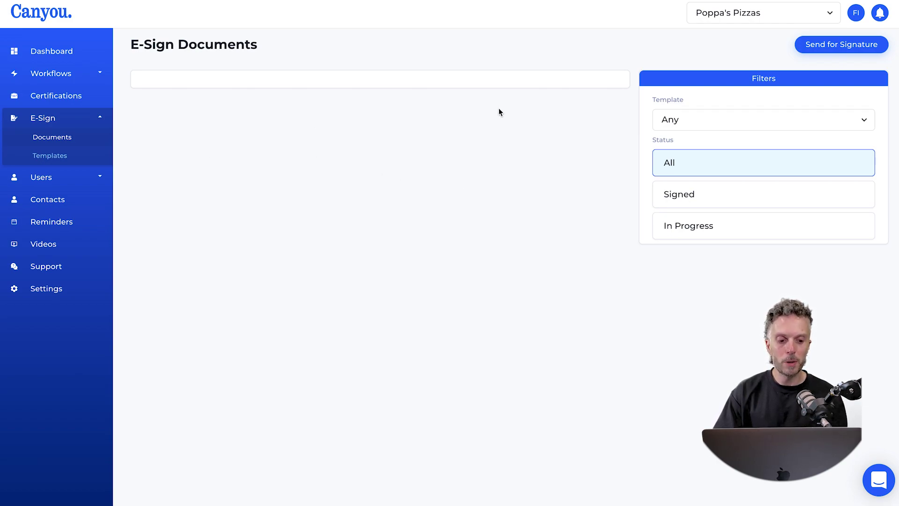
left_click(836, 45)
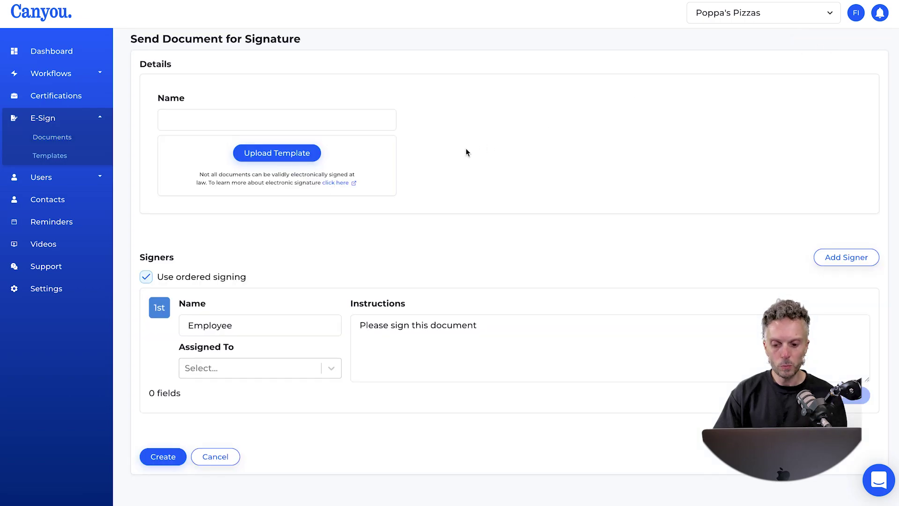
left_click(274, 153)
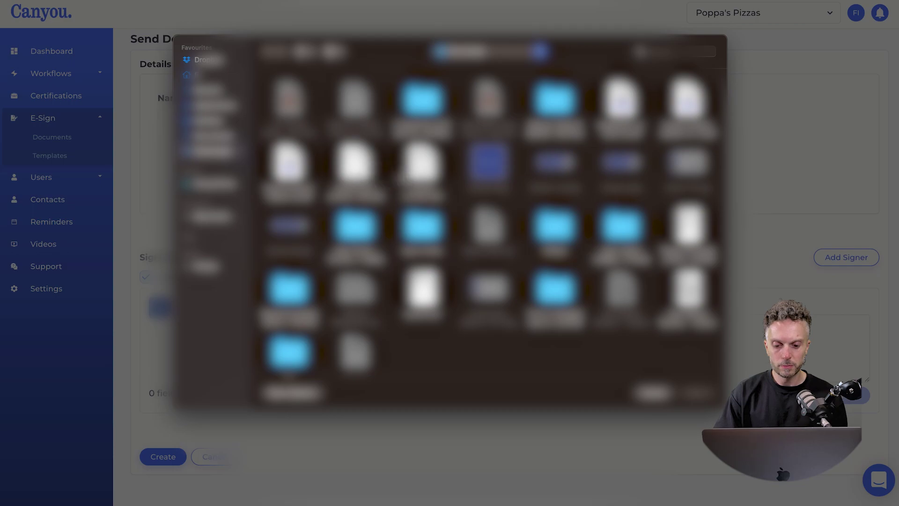
key("Escape")
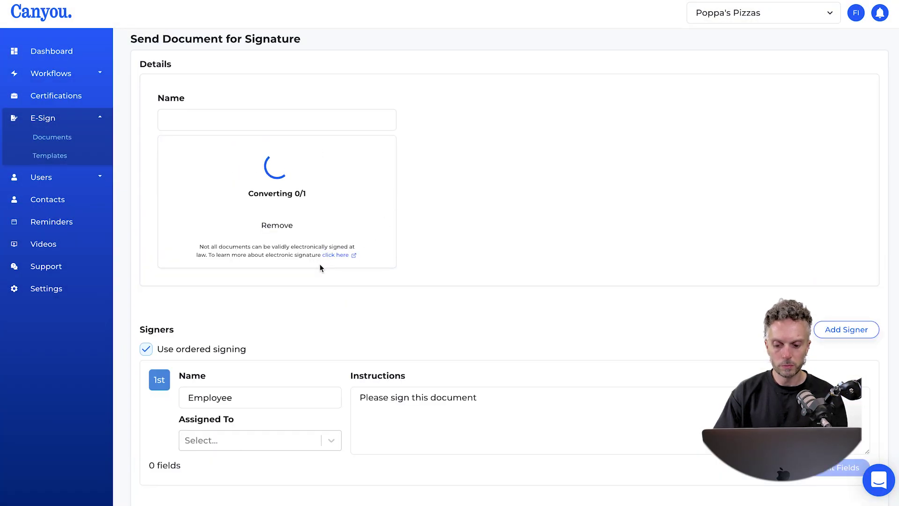
scroll(321, 267, "down", 1)
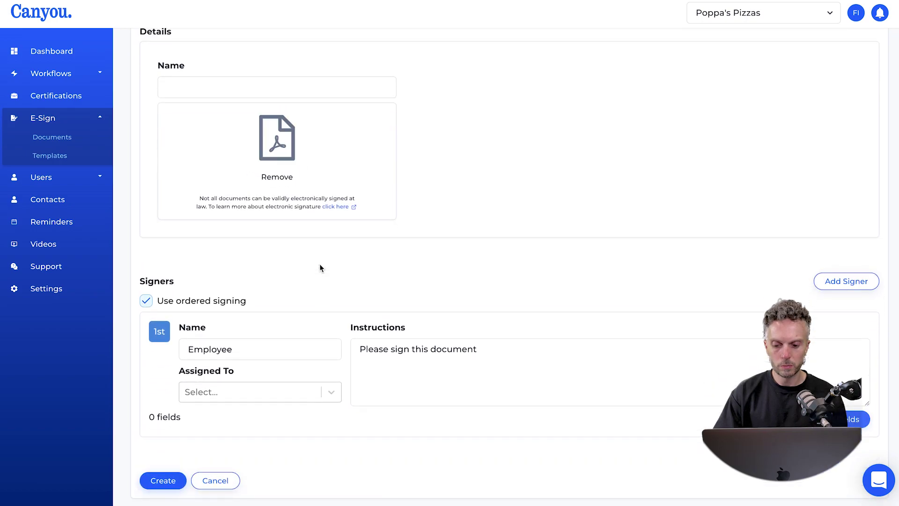
scroll(320, 267, "down", 1)
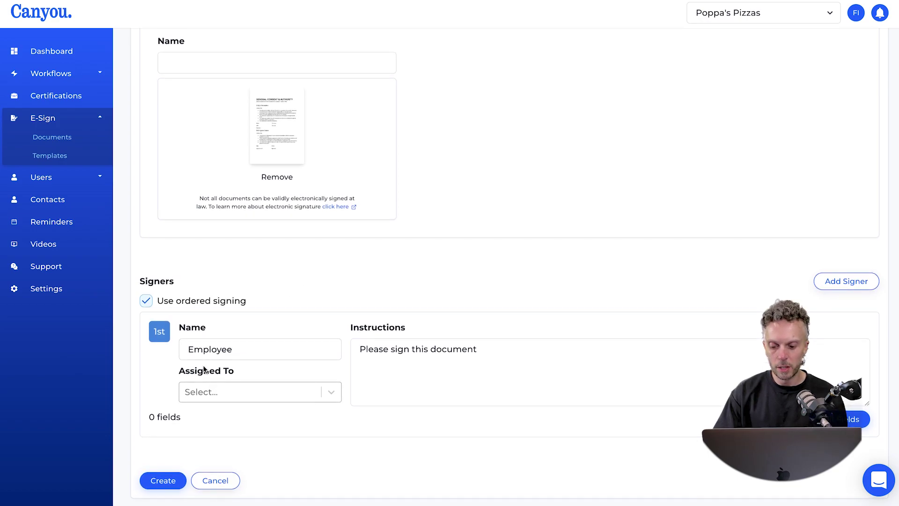
Assign the first signer to the employee member and replace the signer name with that employee's first name.
left_click(334, 395)
scroll(276, 459, "down", 3)
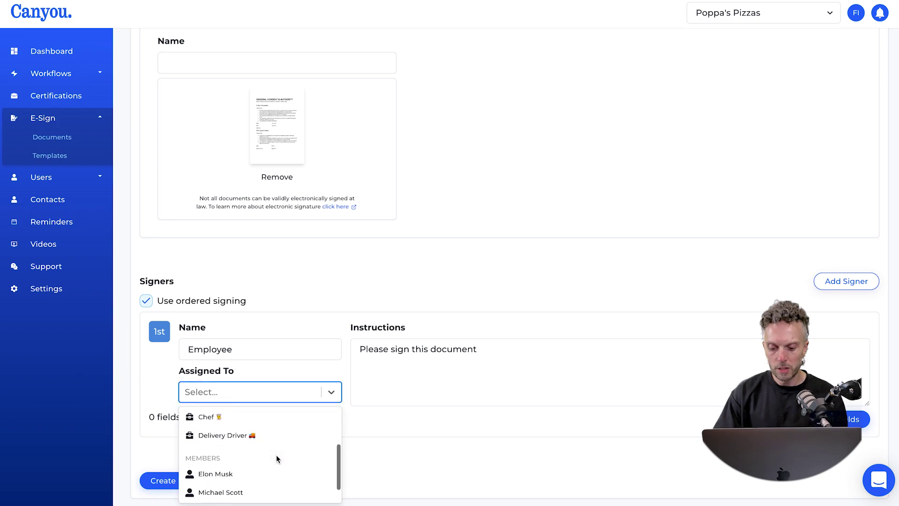
left_click(226, 484)
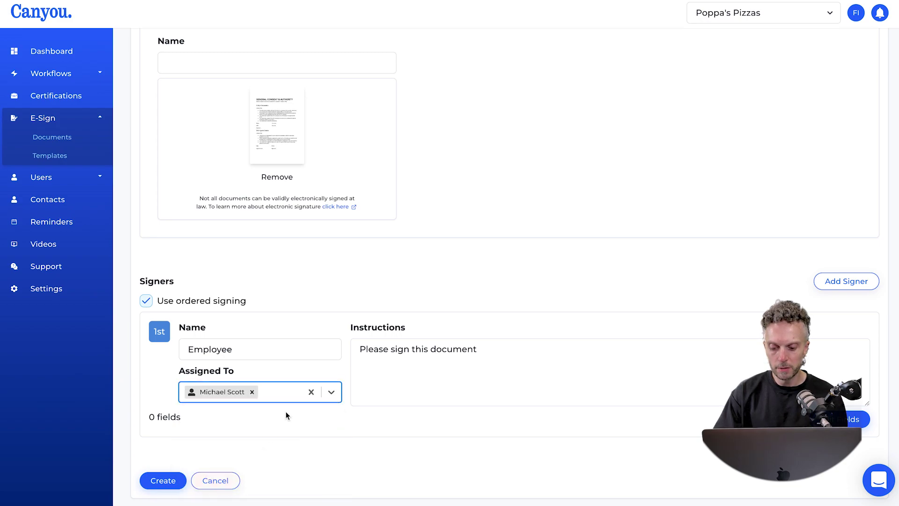
double_click(227, 347)
type("Michael")
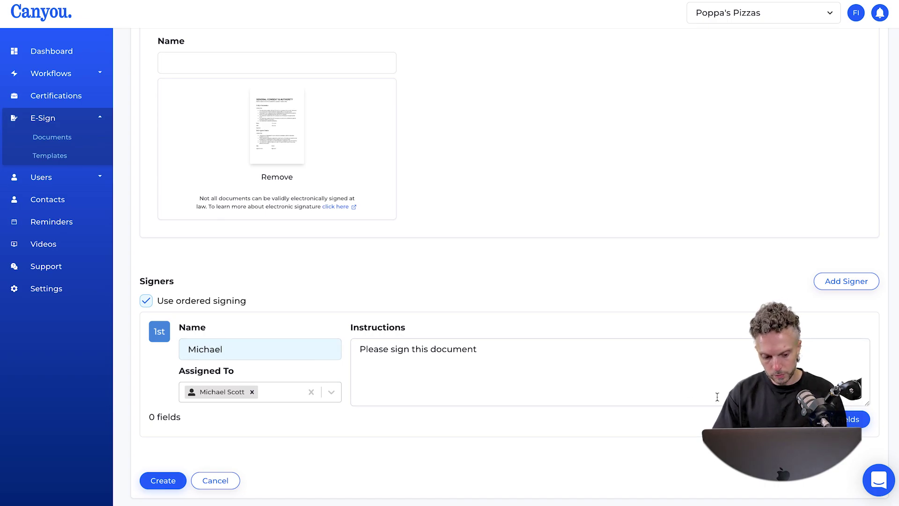
Add a second signer with the other member's first name and assignment, and move that signer to first in the signing order.
left_click(836, 281)
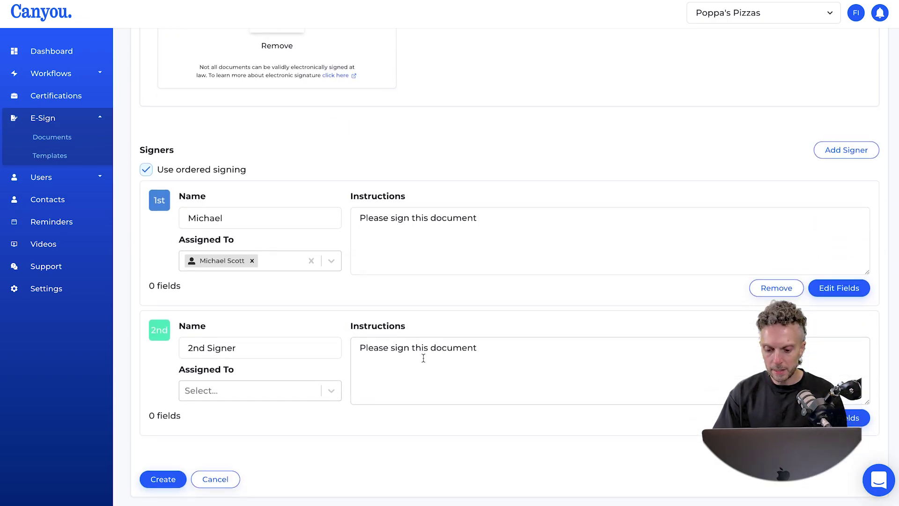
left_click(253, 350)
double_click(252, 350)
triple_click(253, 351)
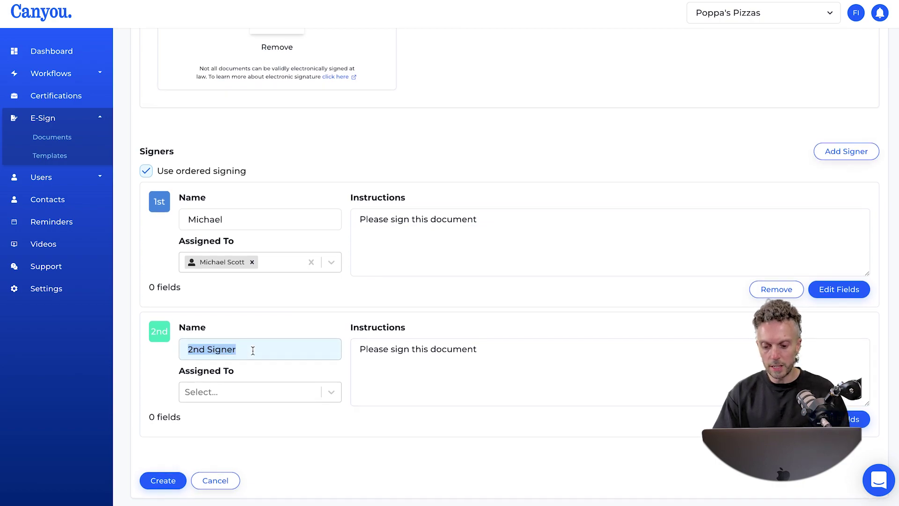
type("Fran k")
key("BackSpace")
key("BackSpace")
type("k")
left_click(252, 392)
type("frank")
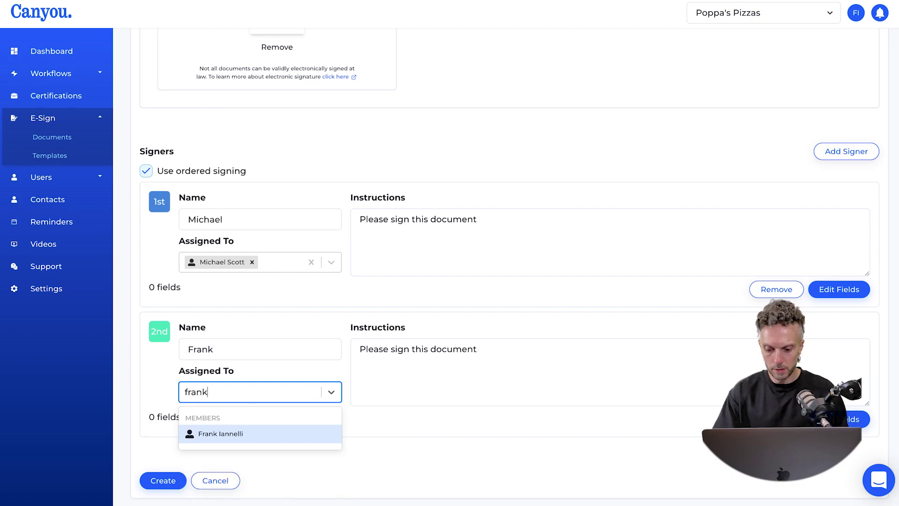
left_click(239, 434)
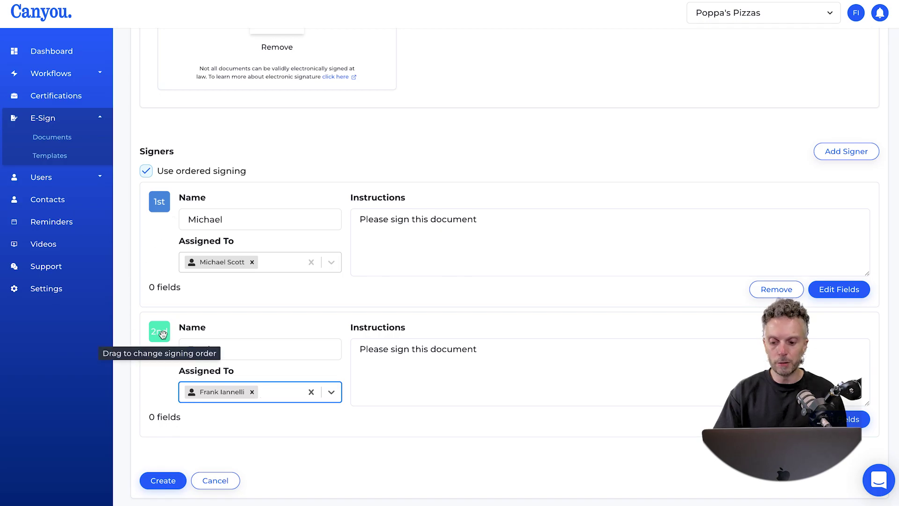
left_click_drag(162, 333, 161, 218)
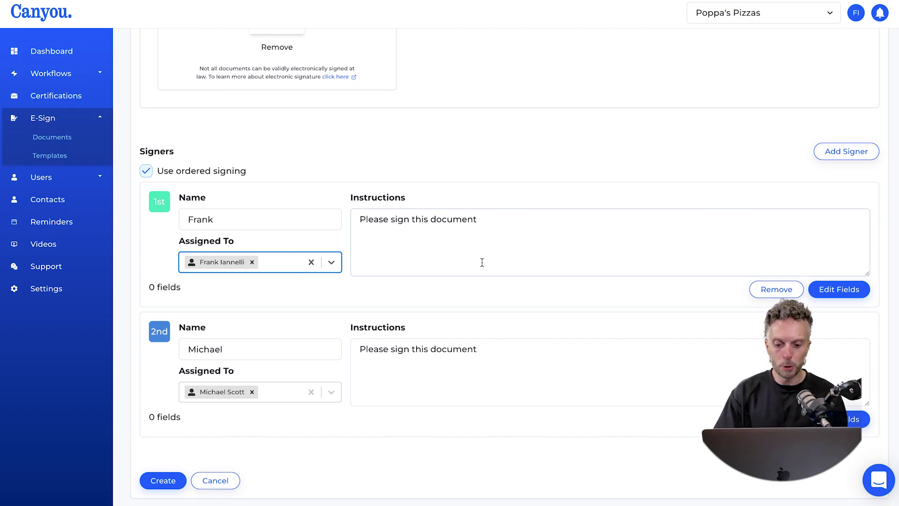
Place the first signer's prefilled Name, Signature and ABN Text fields under Entity's Declaration, and a Date Signed field beside Date under BAS Agents Details.
left_click(837, 291)
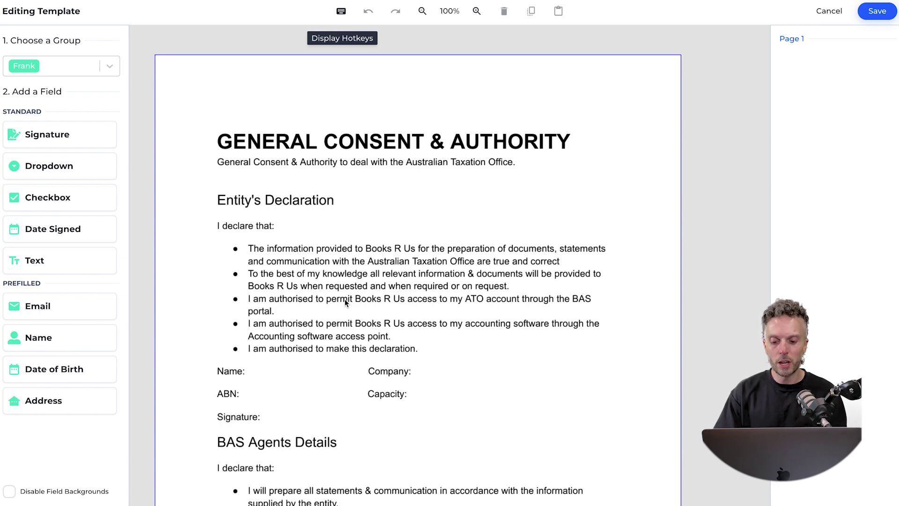
scroll(366, 248, "down", 3)
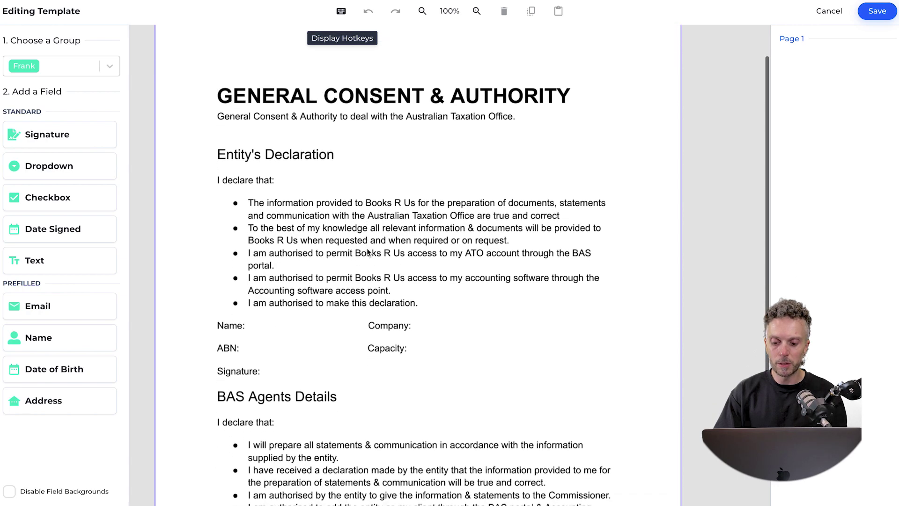
scroll(367, 252, "down", 3)
scroll(368, 252, "down", 2)
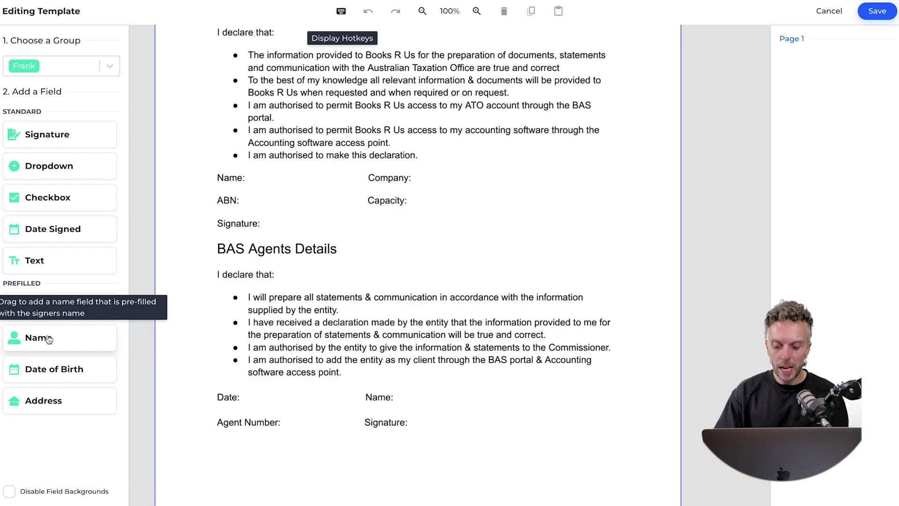
left_click_drag(49, 339, 281, 177)
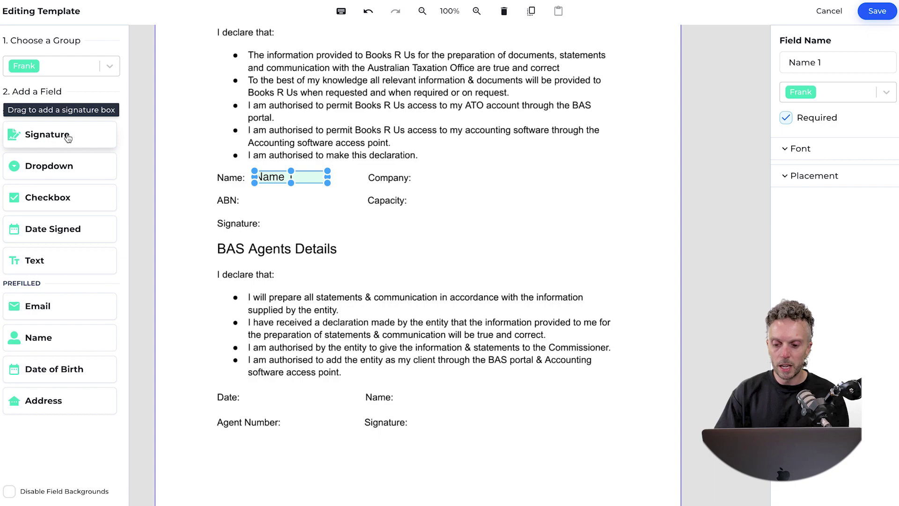
mouse_move(56, 136)
left_mouse_down()
mouse_move(302, 218)
mouse_move(268, 215)
left_mouse_up()
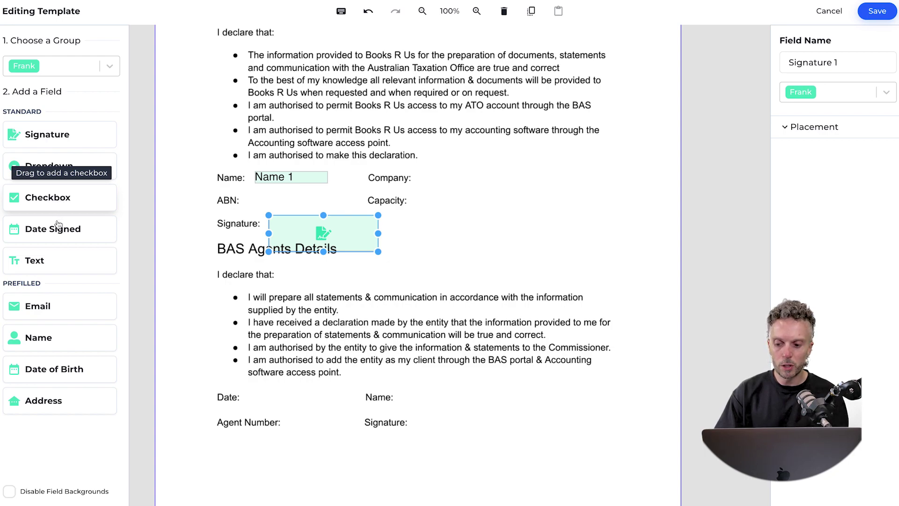
left_click_drag(52, 232, 268, 401)
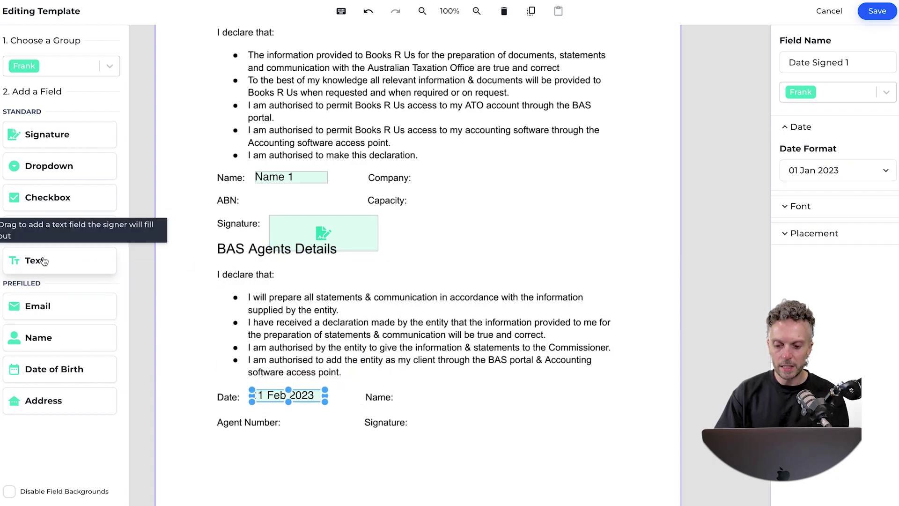
left_click_drag(44, 261, 267, 201)
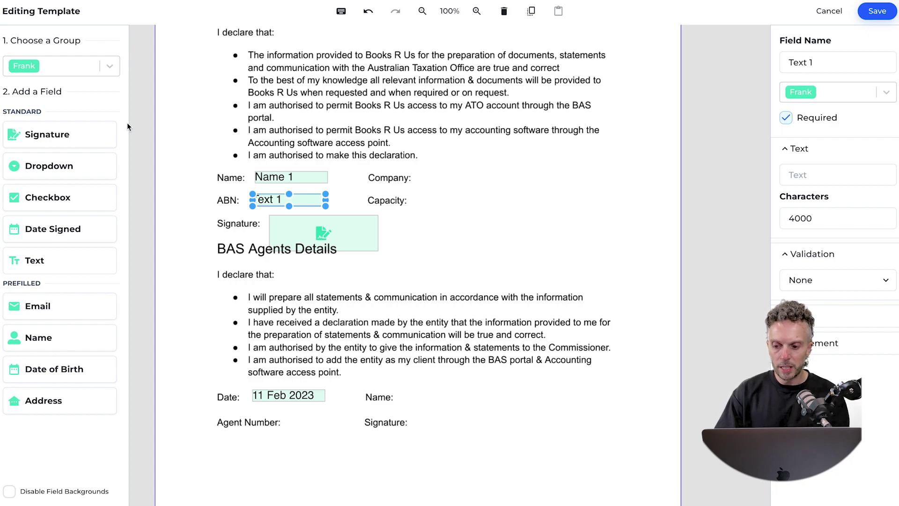
For the second signer, place a Text field beside Name and a Signature field beside Signature under BAS Agents Details.
left_click(110, 68)
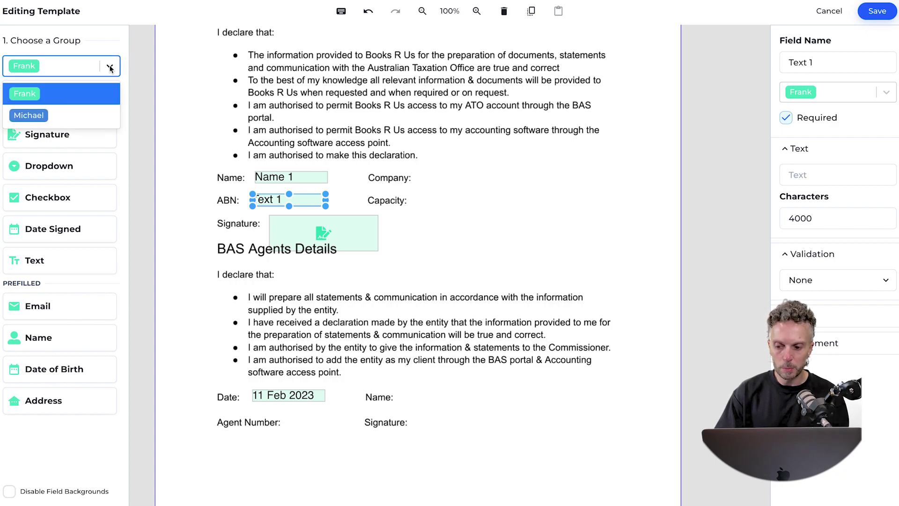
left_click(34, 123)
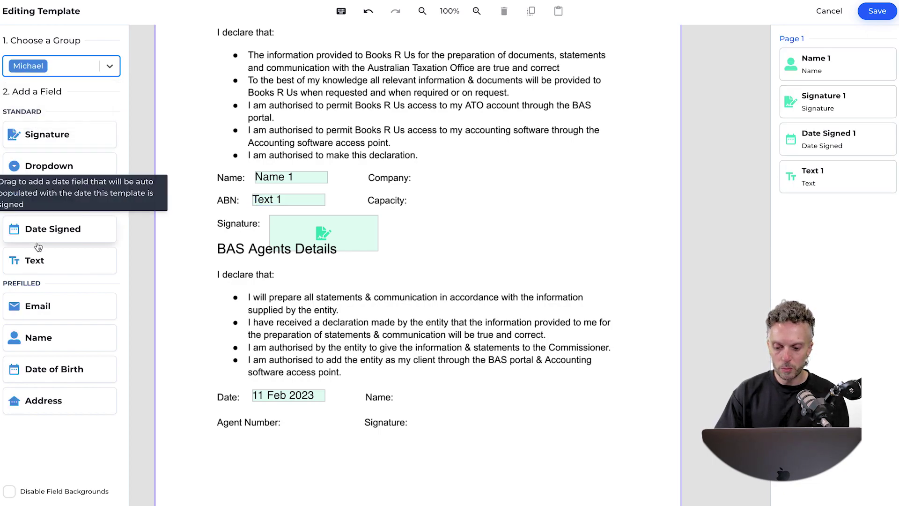
left_click(50, 261)
left_click_drag(50, 261, 419, 395)
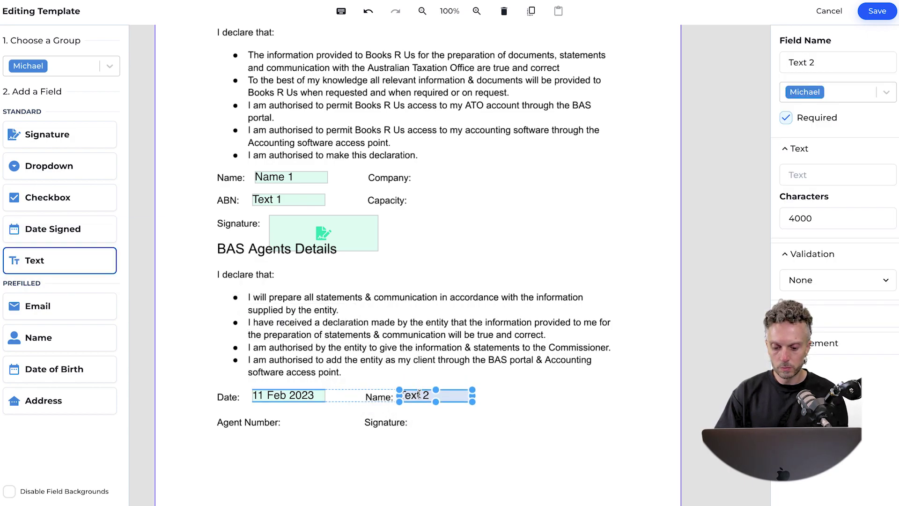
mouse_move(46, 134)
left_mouse_down()
mouse_move(449, 481)
mouse_move(406, 418)
mouse_move(411, 391)
left_mouse_up()
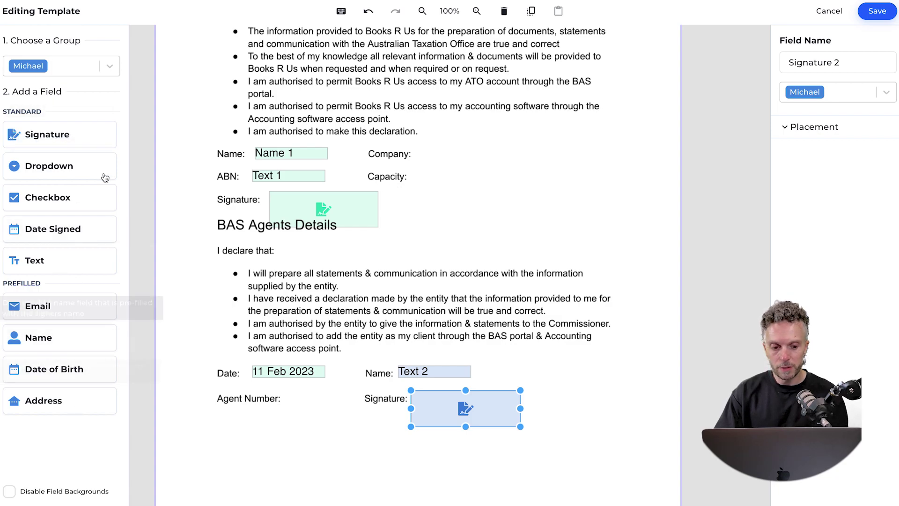
left_click(485, 255)
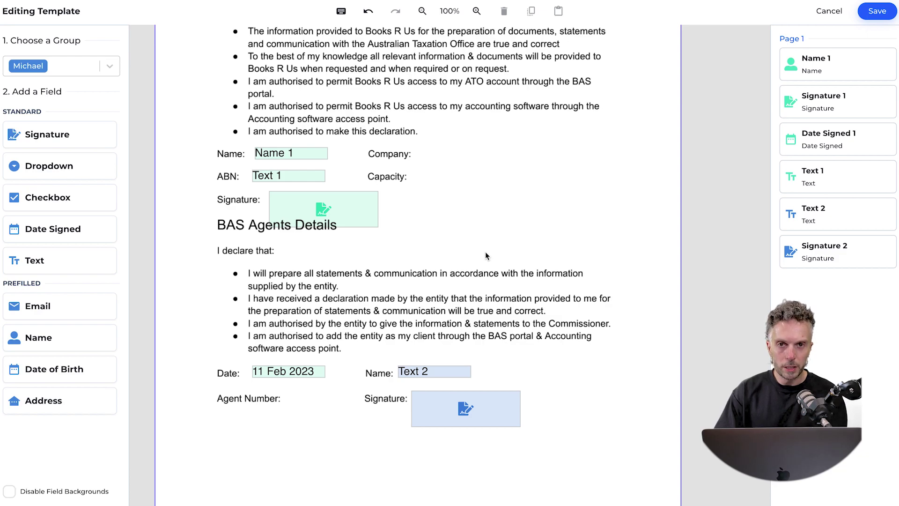
Try out a Text field with Number validation for the second signer in the blank area above BAS Agents Details, and delete it.
left_click_drag(13, 270, 434, 213)
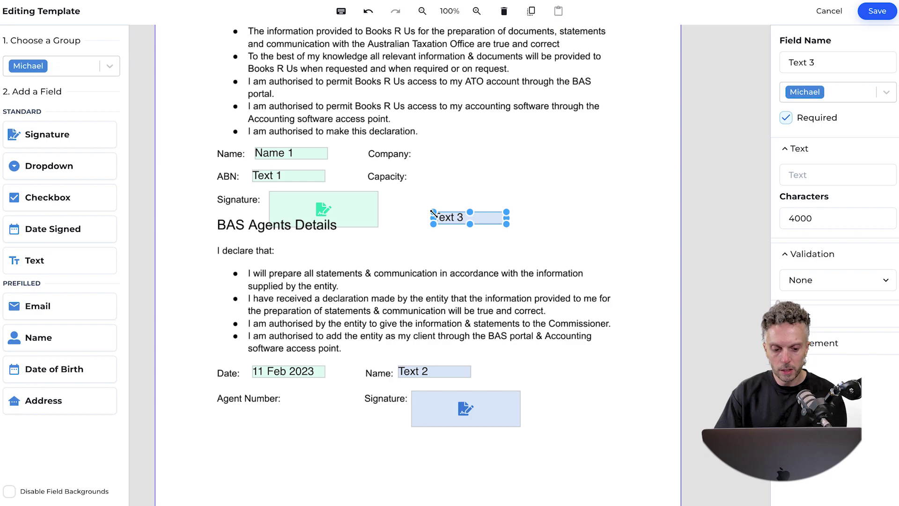
left_click(825, 274)
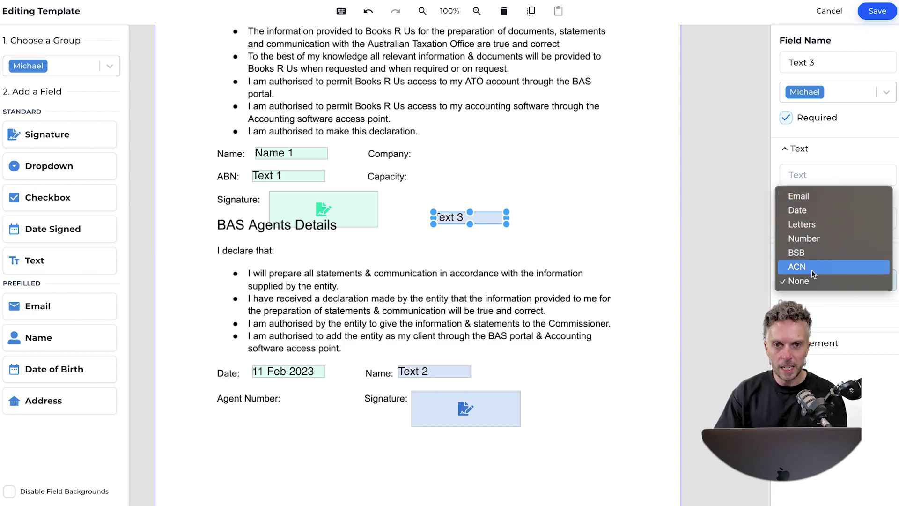
left_click(808, 238)
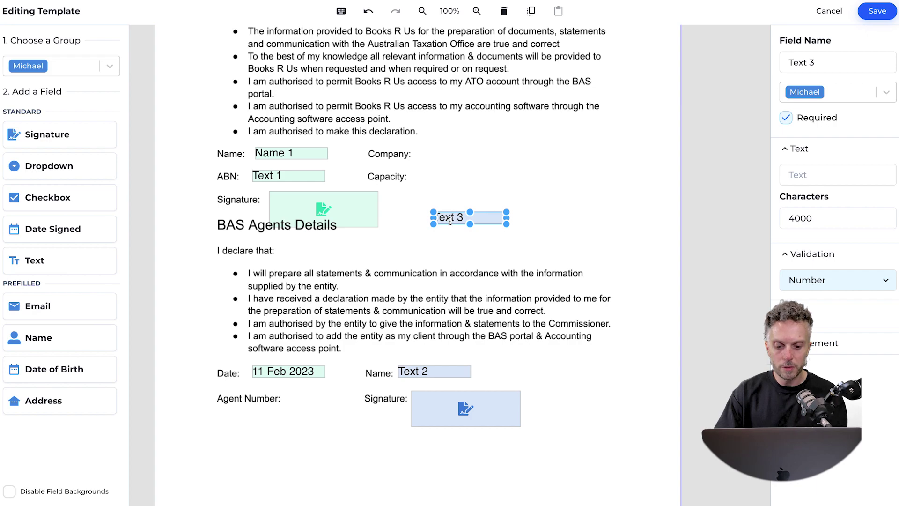
key("BackSpace")
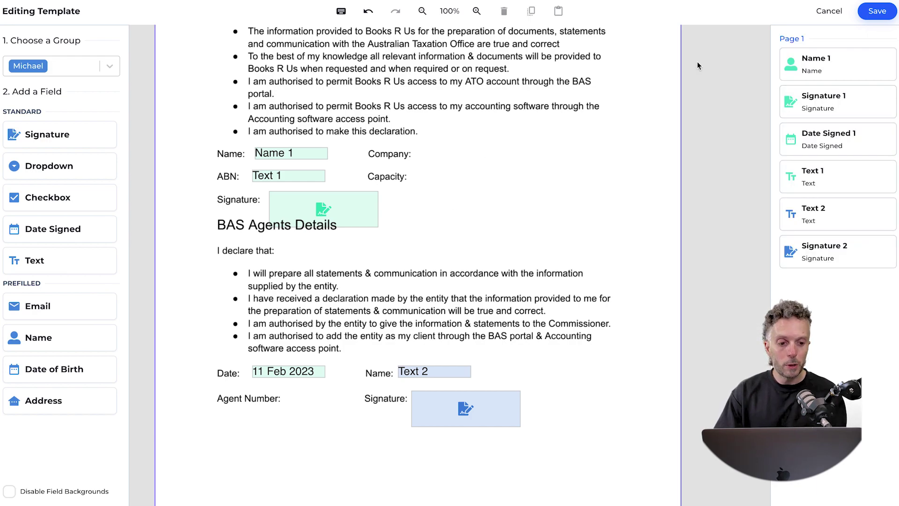
Save the signing fields and name the document "consent form".
left_click(875, 13)
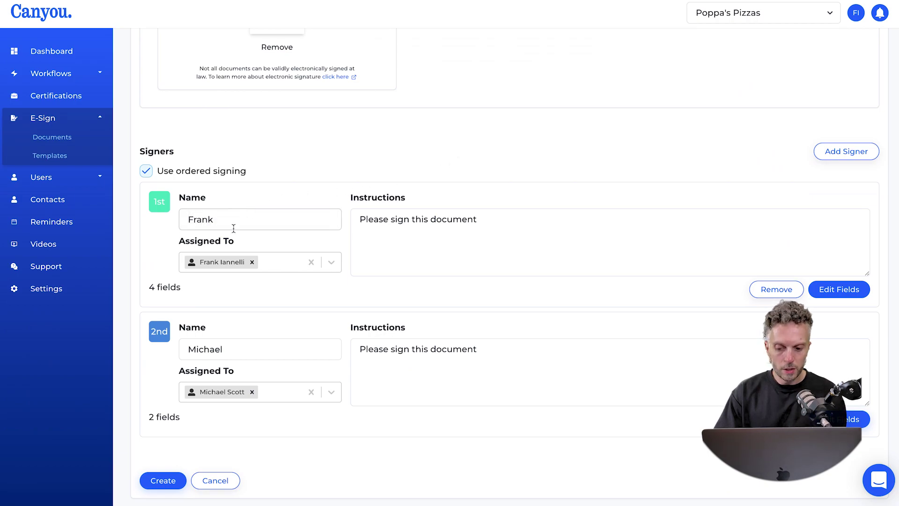
mouse_move(220, 388)
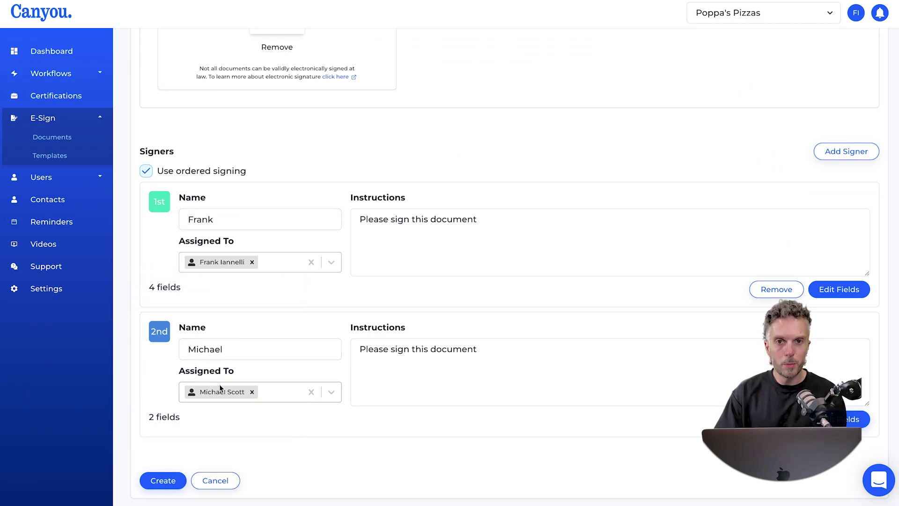
left_click(159, 482)
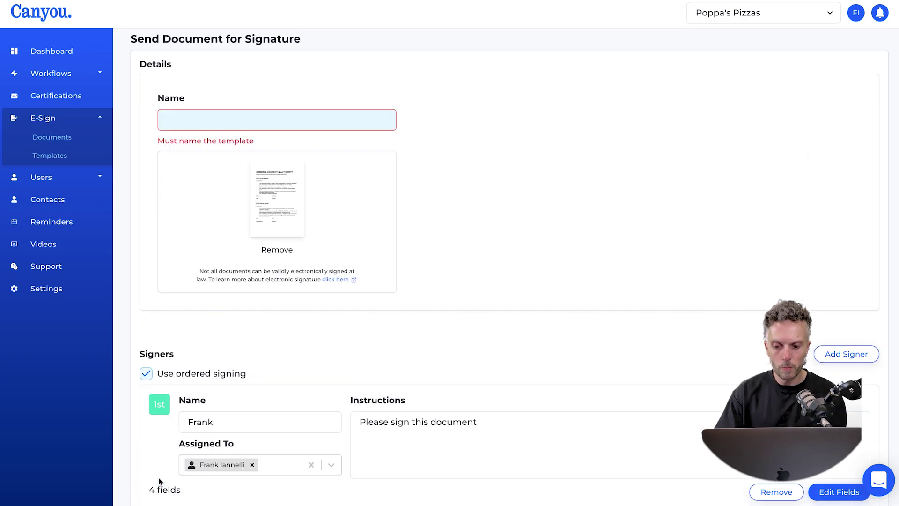
type("consent form")
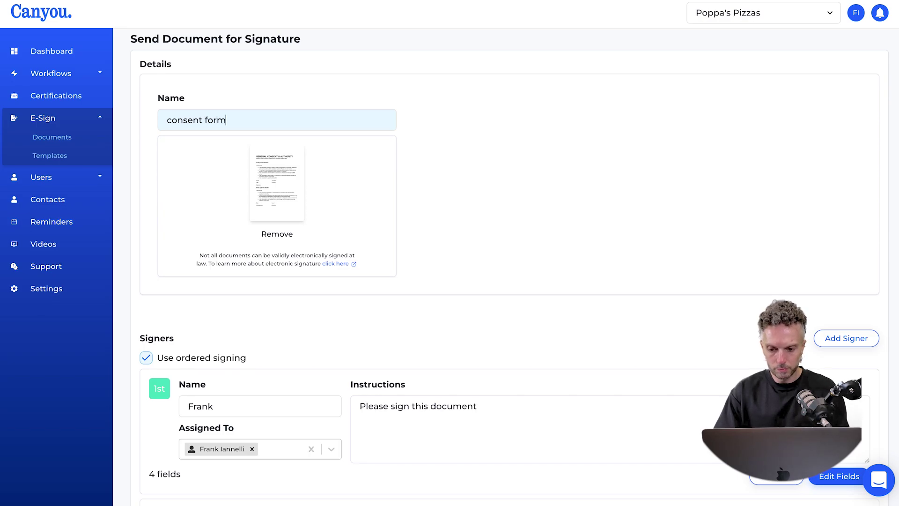
scroll(468, 281, "down", 4)
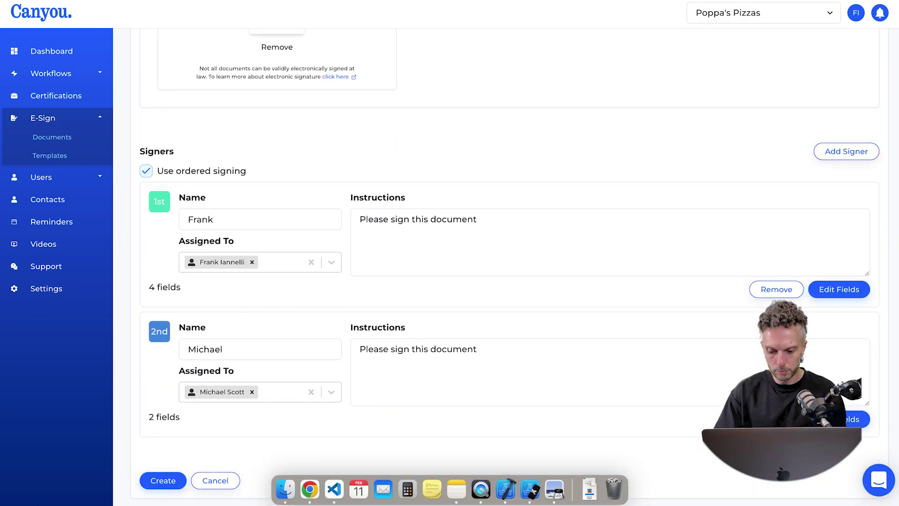
Create the consent form signing request and open the document to fill and sign as the first signer.
left_click(158, 481)
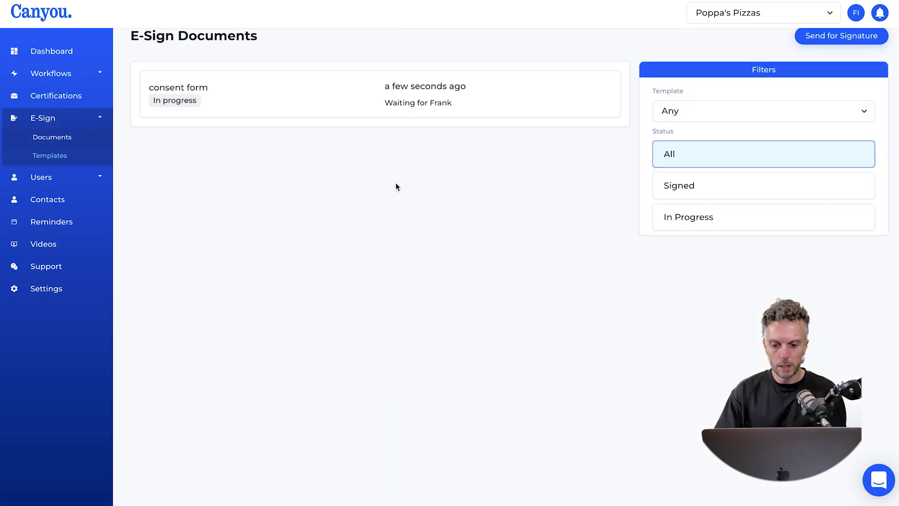
scroll(297, 146, "up", 1)
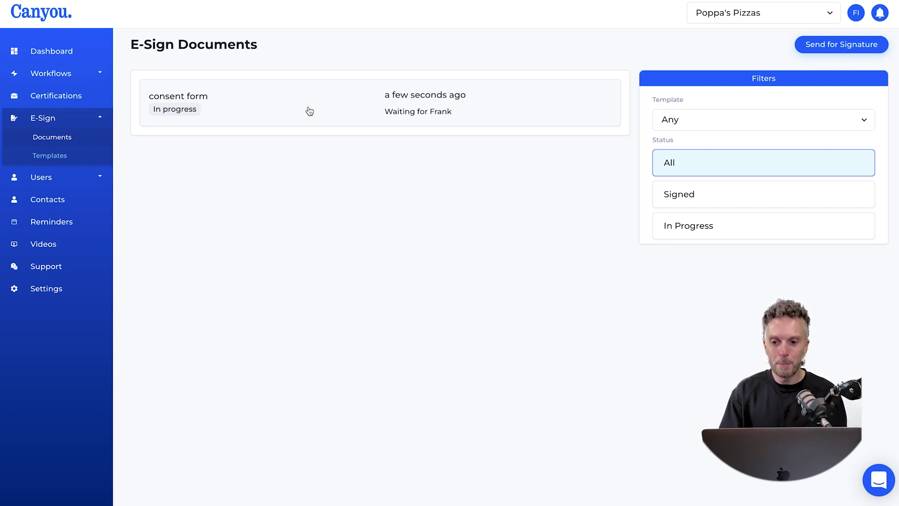
left_click(349, 112)
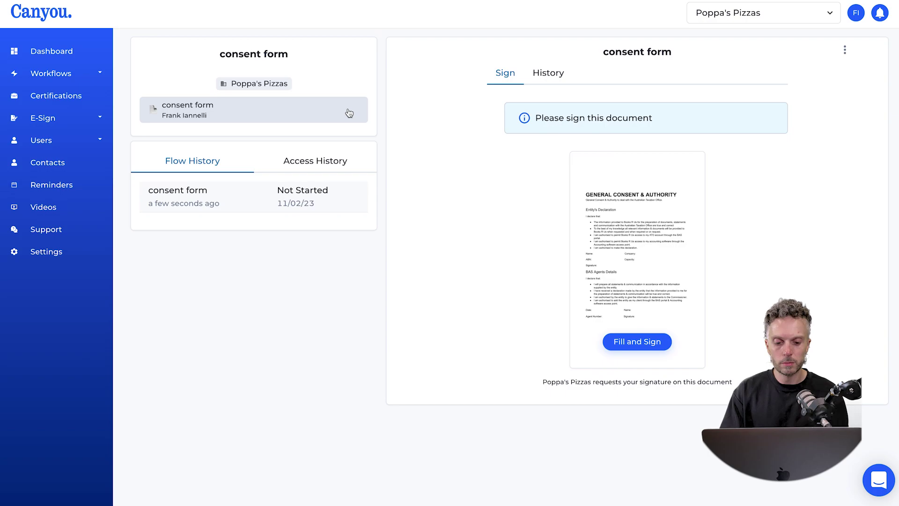
left_click(630, 344)
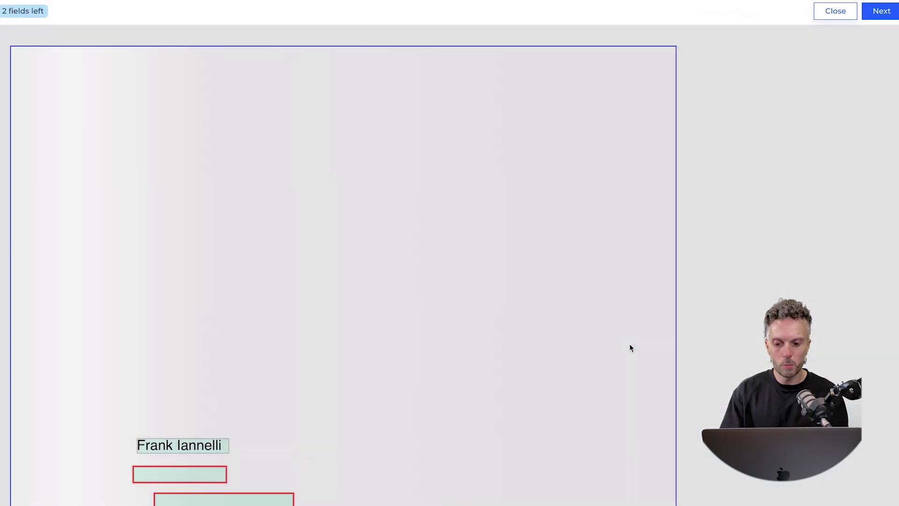
Go to the first required field under Entity's Declaration and enter the entity's ABN.
scroll(361, 271, "down", 1)
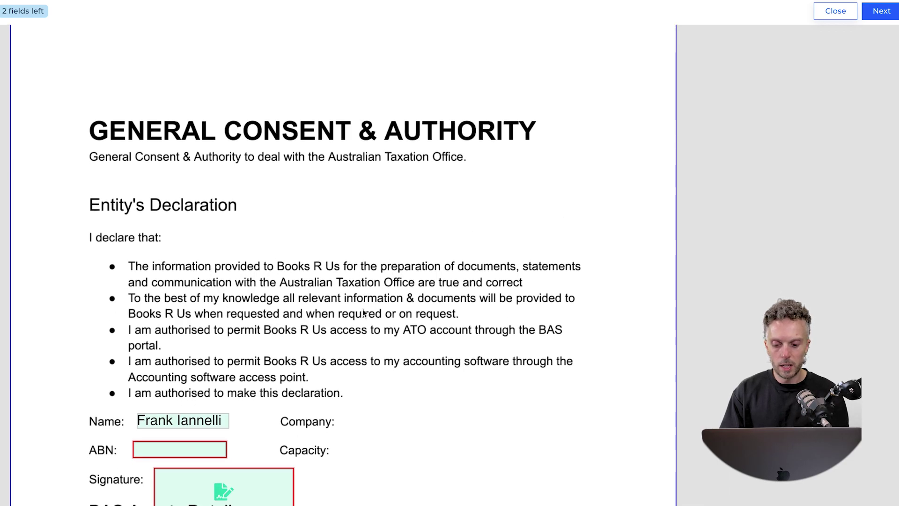
scroll(364, 313, "down", 3)
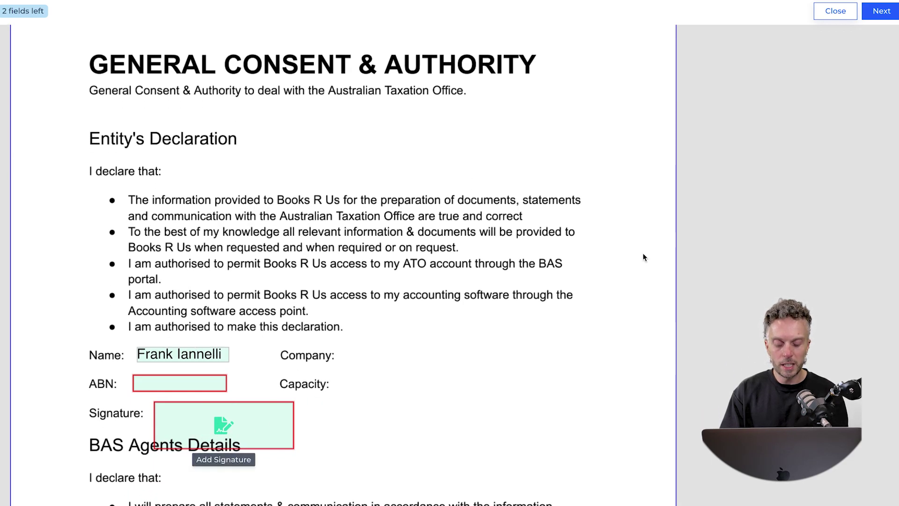
left_click(886, 11)
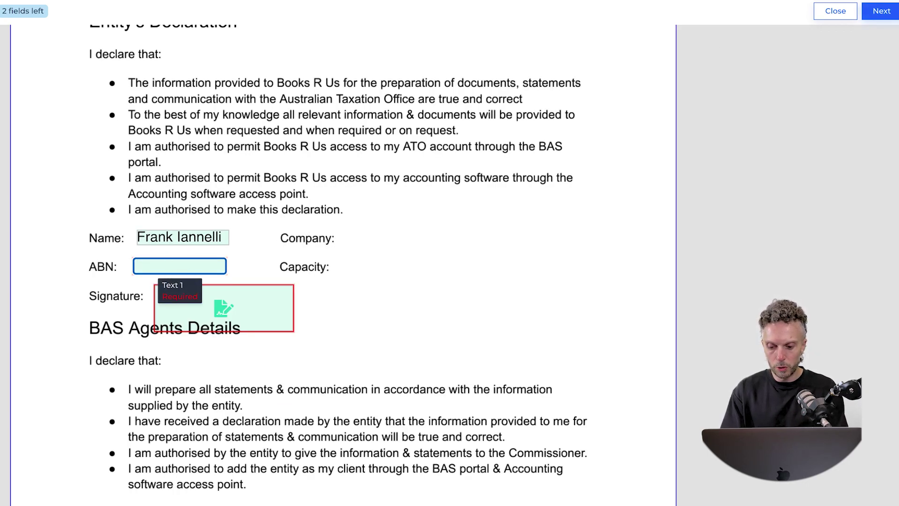
type("12999")
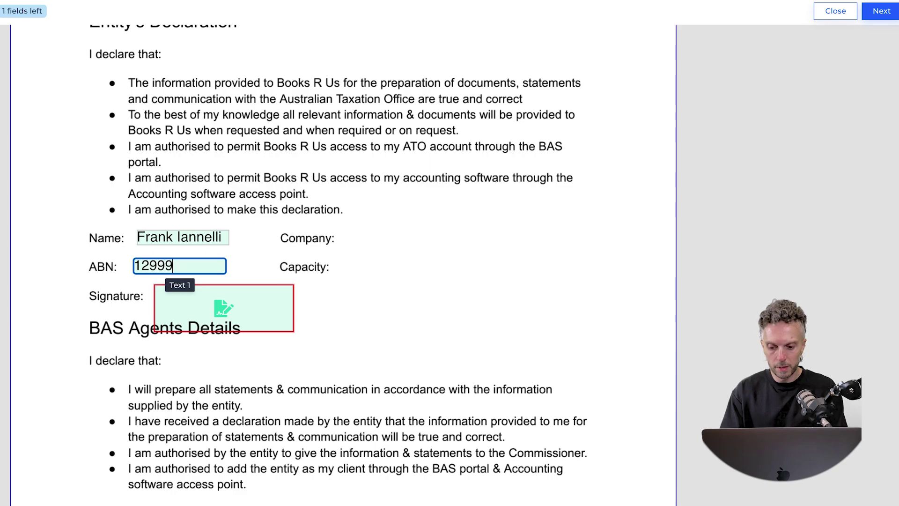
type("999999")
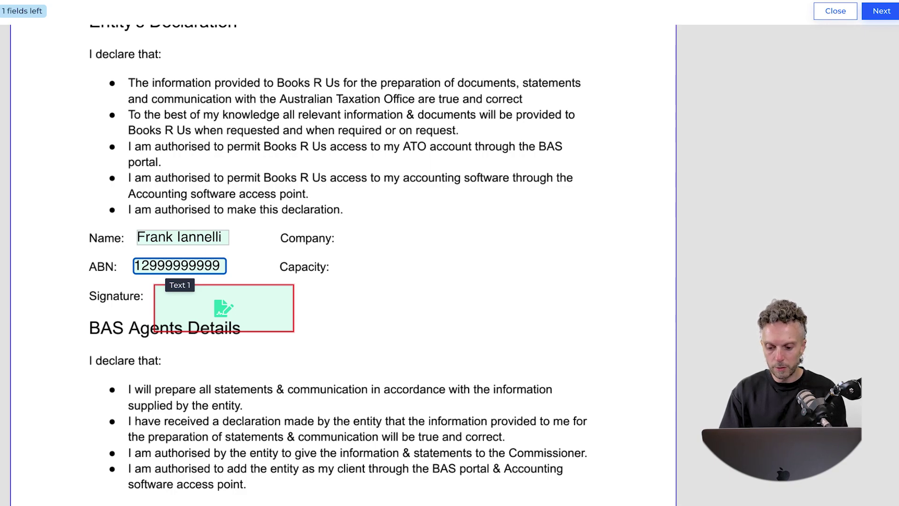
Insert the first signer's typed signature under Entity's Declaration and finish signing the document.
left_click(224, 313)
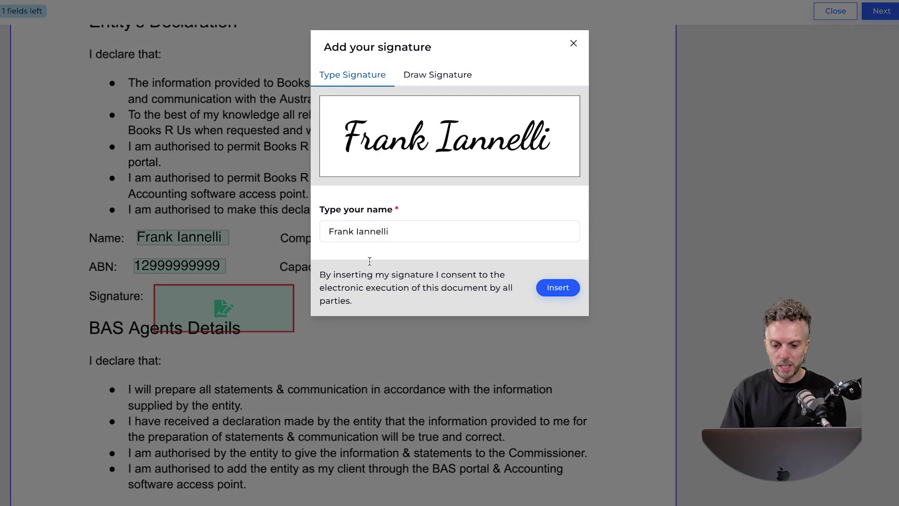
left_click(558, 287)
scroll(567, 289, "down", 4)
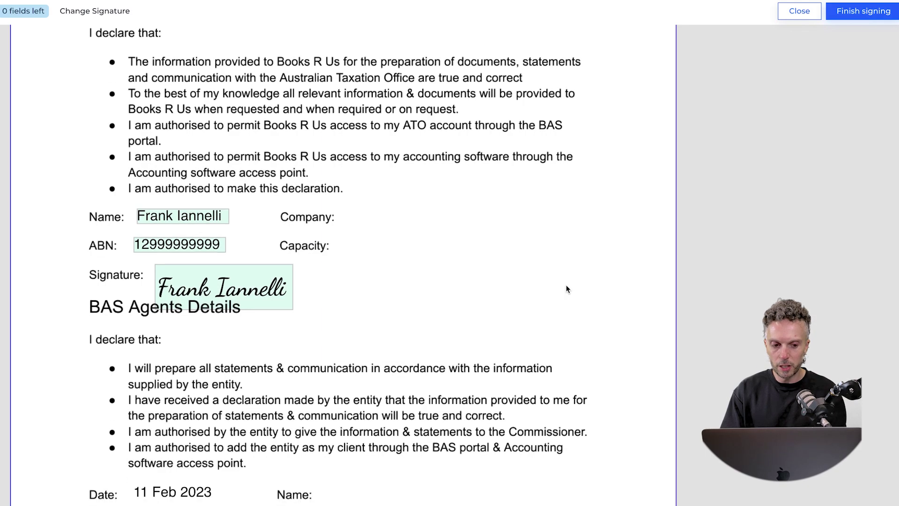
left_click(857, 10)
left_click(520, 292)
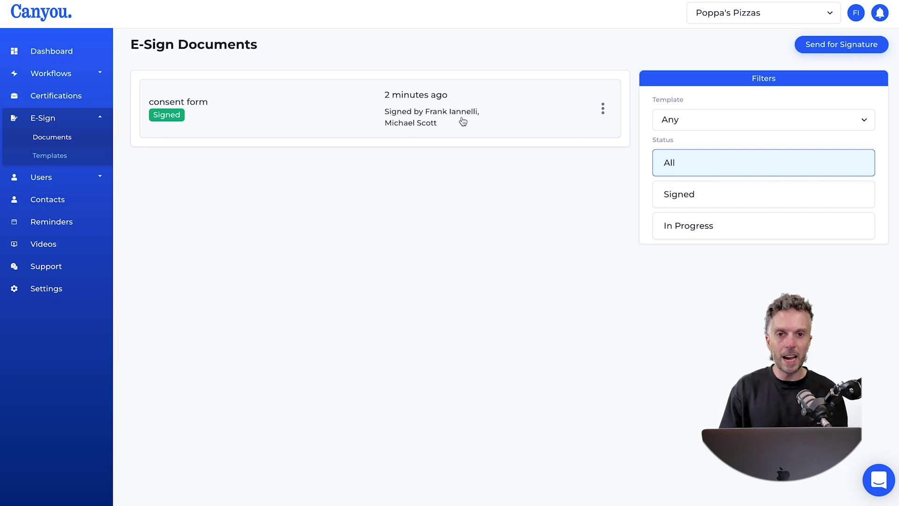
View the signed file of the consent form and download it as a PDF.
left_click(602, 111)
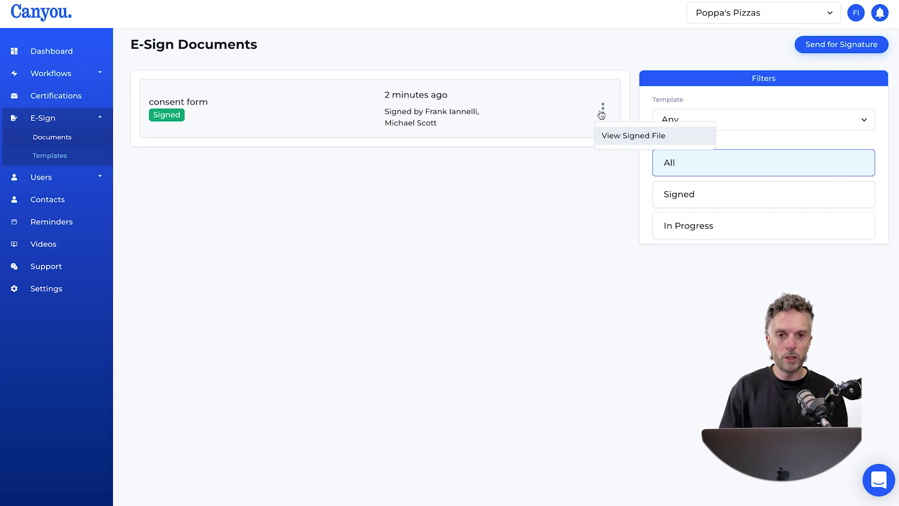
left_click(616, 136)
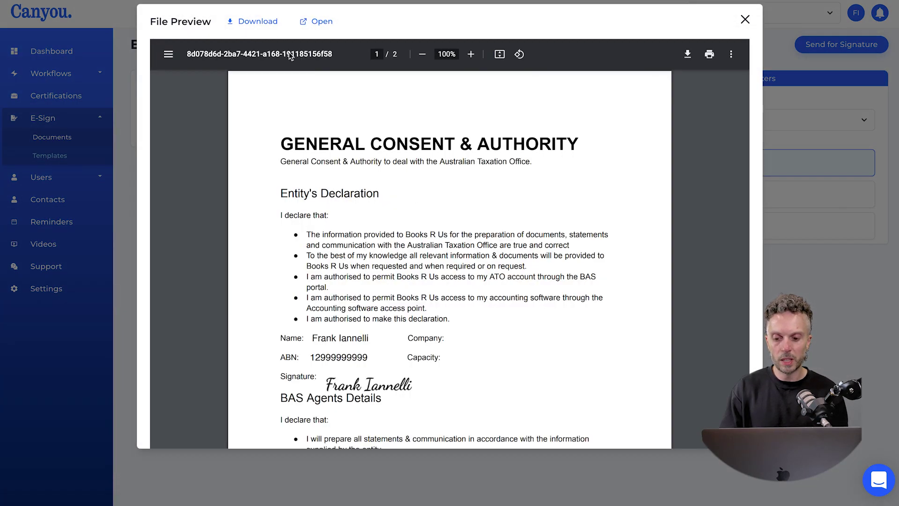
left_click(258, 21)
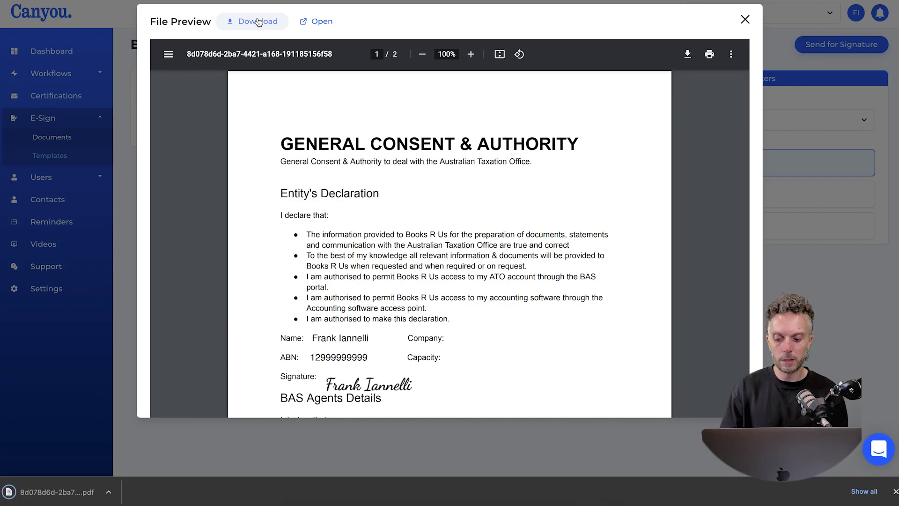
Open the downloaded PDF and examine both signatures and the details and history in the Certificate of Completion.
left_click(50, 491)
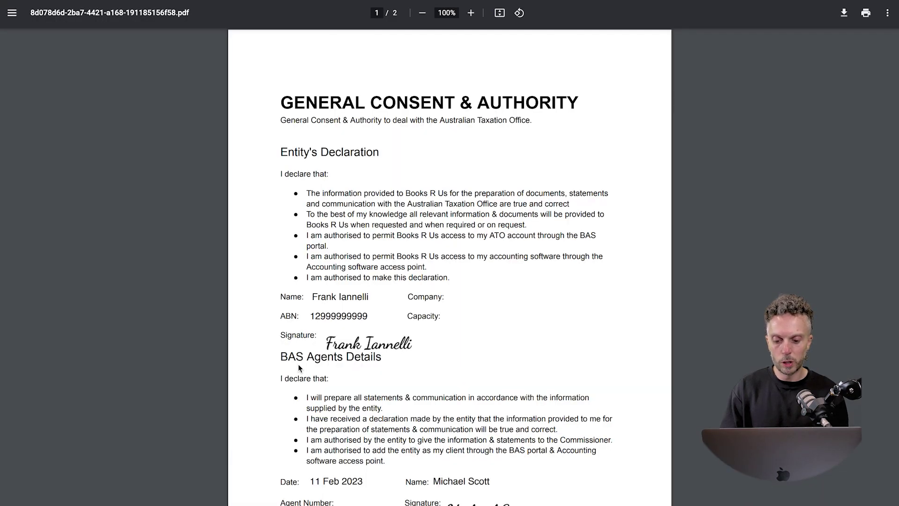
scroll(300, 368, "down", 9)
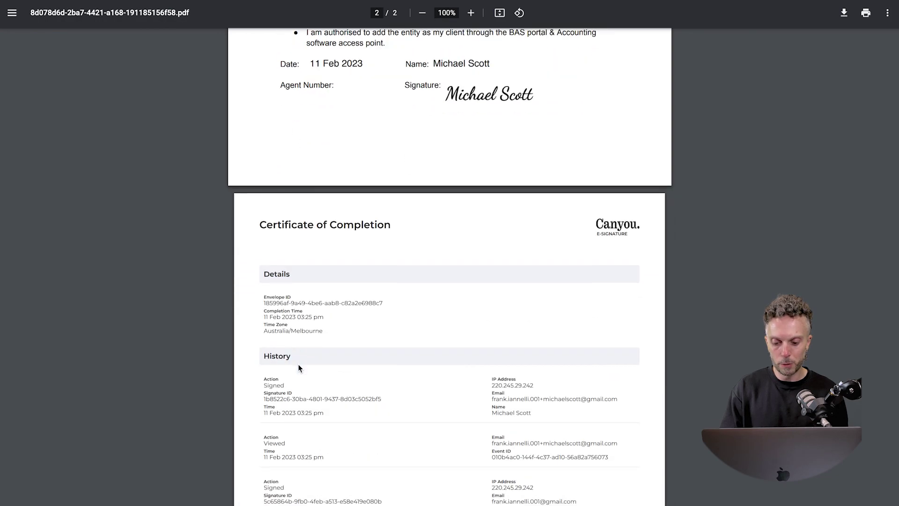
scroll(299, 365, "down", 4)
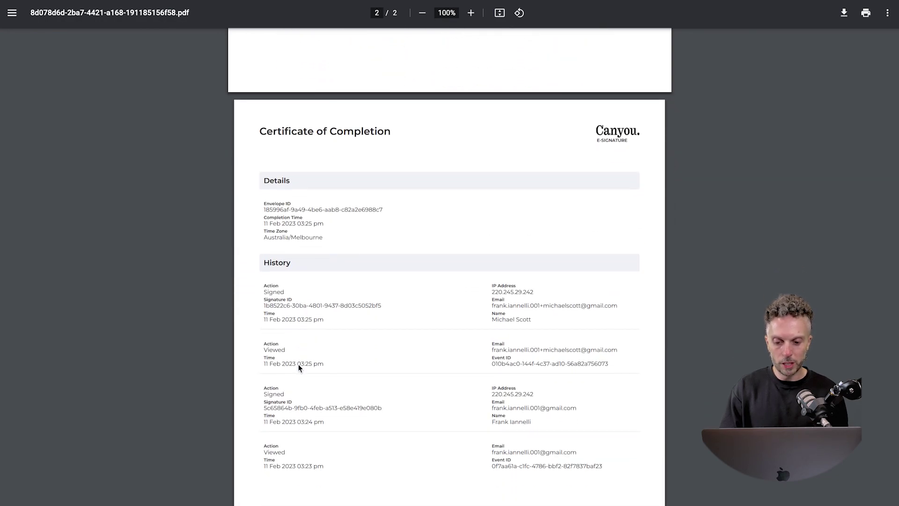
scroll(297, 364, "down", 2)
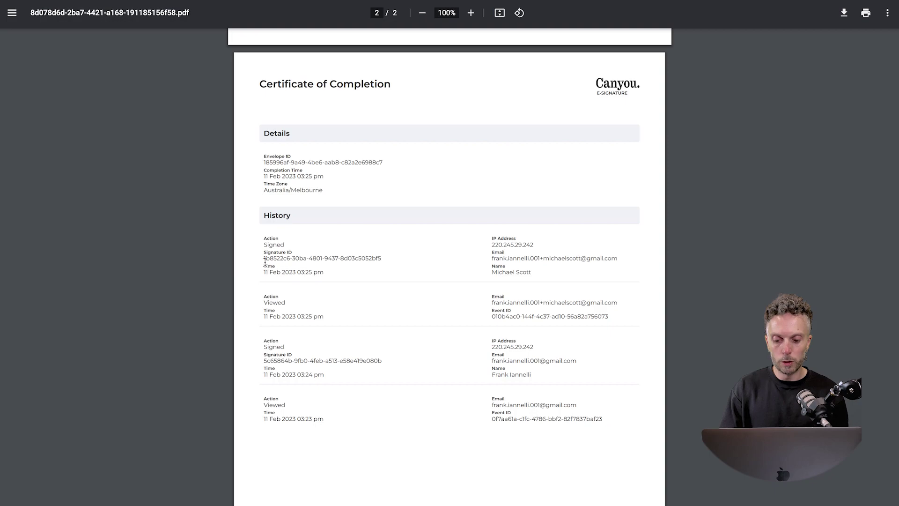